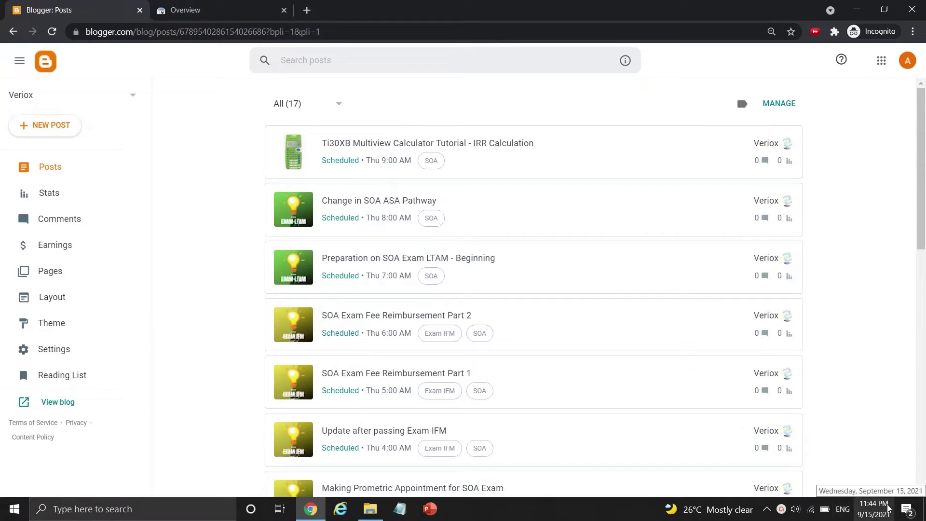
# Step: Preview the published blog, then close it and return to the Blogger dashboard
pyautogui.scroll(-12, 861, 385)
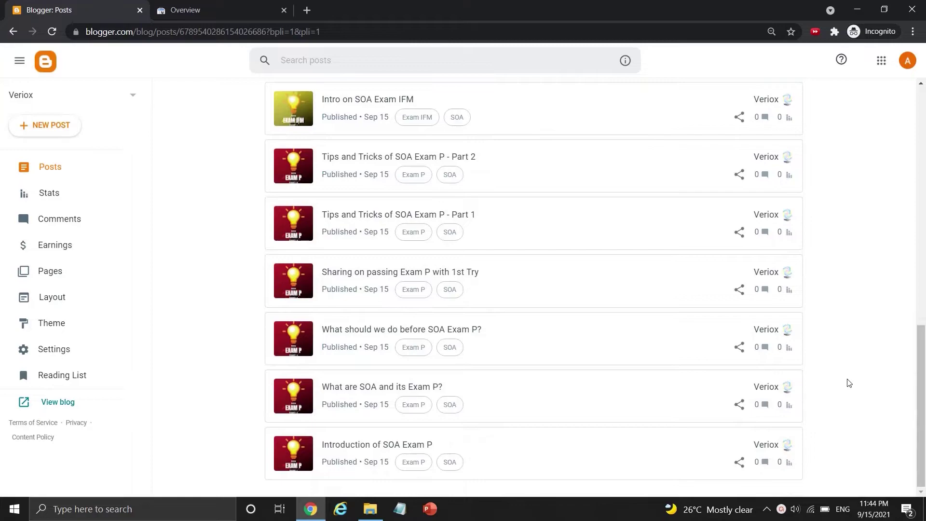
pyautogui.scroll(4, 849, 383)
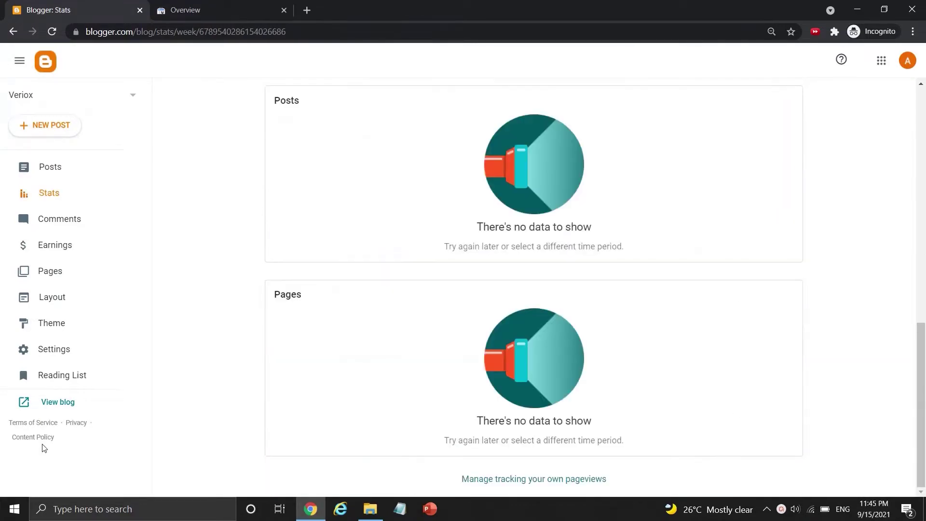
pyautogui.click(58, 402)
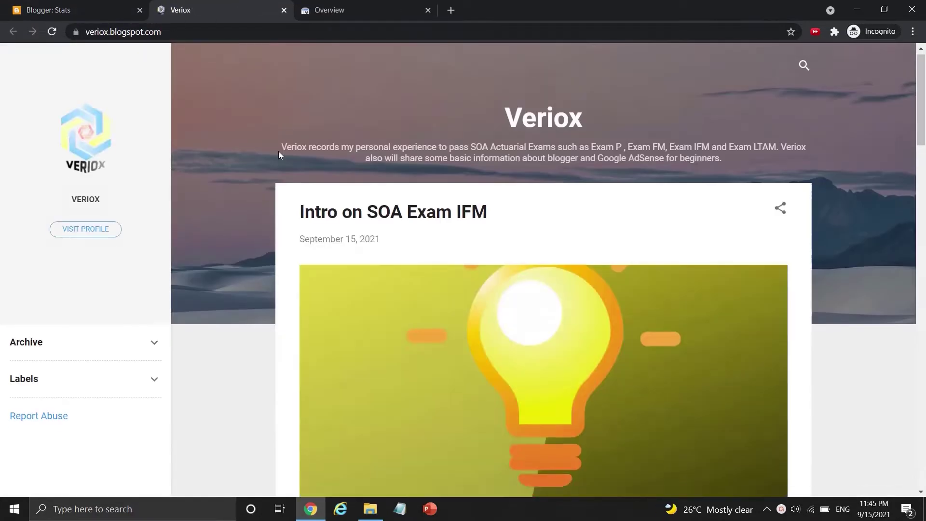
pyautogui.scroll(-10, 279, 149)
pyautogui.scroll(-13, 278, 147)
pyautogui.press('Home')
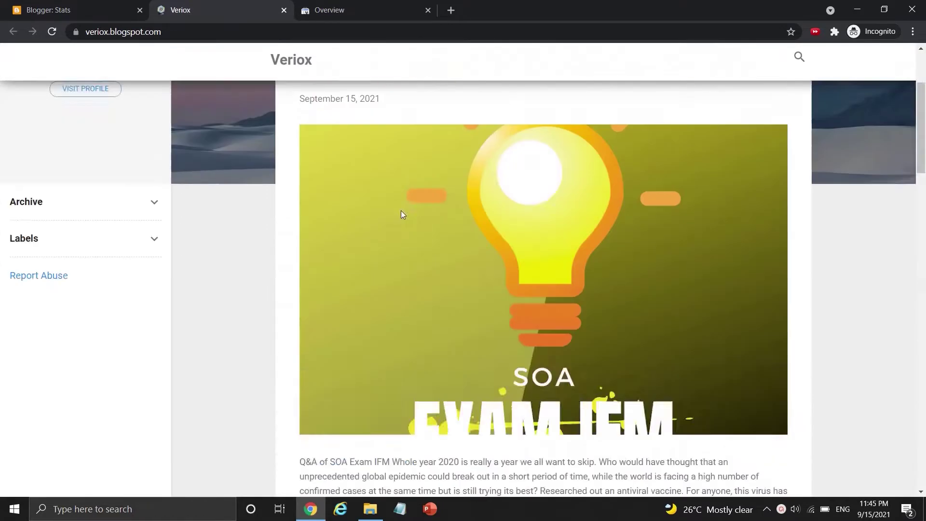
pyautogui.click(31, 4)
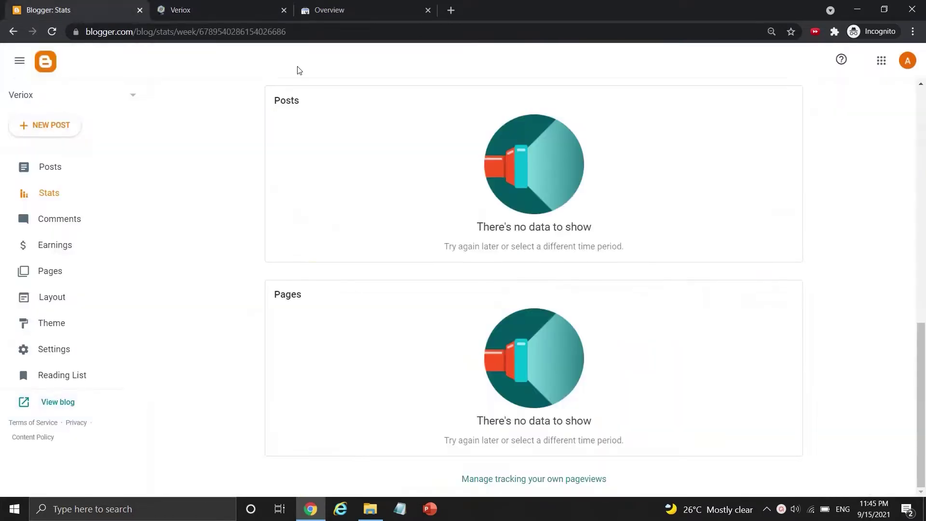
pyautogui.click(283, 10)
# Step: Copy the link address of the Introduction of SOA Exam P post and go to Search Console
pyautogui.click(48, 167)
pyautogui.scroll(-10, 479, 320)
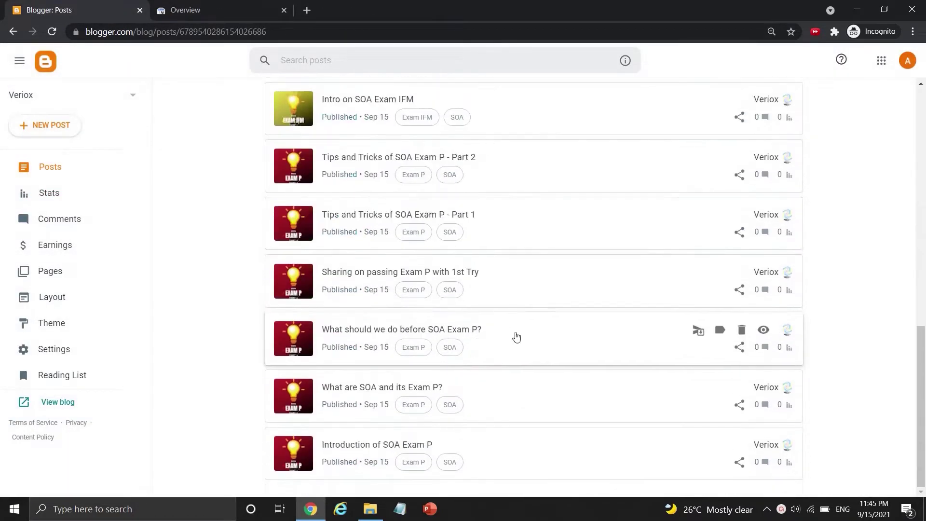
pyautogui.rightClick(763, 444)
pyautogui.click(810, 415)
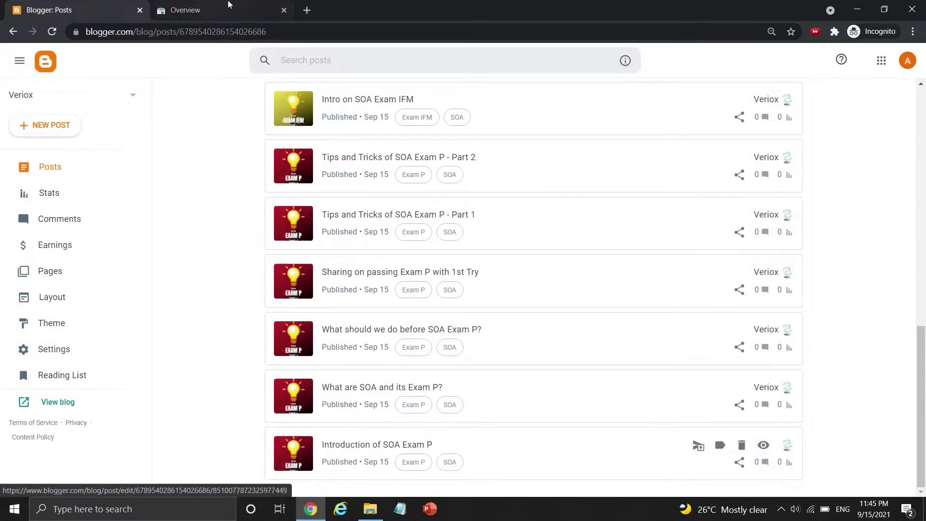
pyautogui.click(193, 9)
pyautogui.click(419, 65)
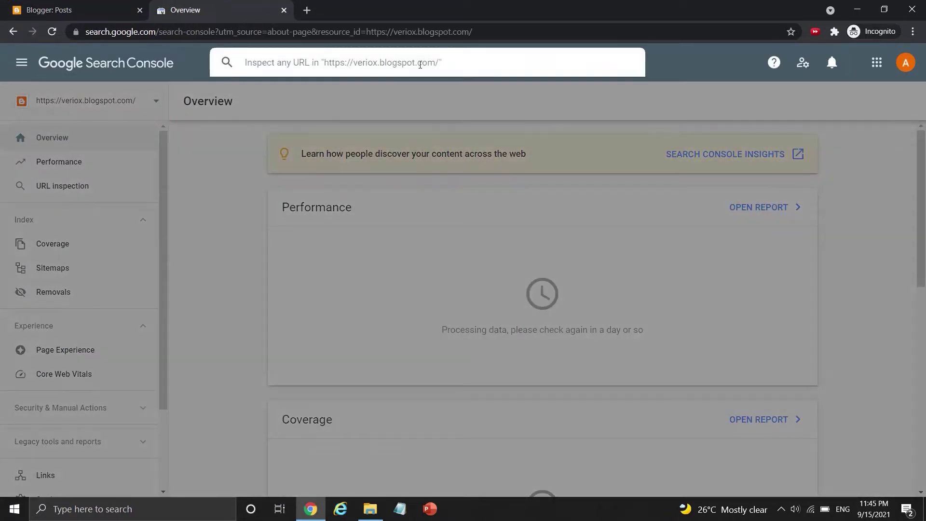
pyautogui.hotkey('ctrl', 'v')
pyautogui.press('Return')
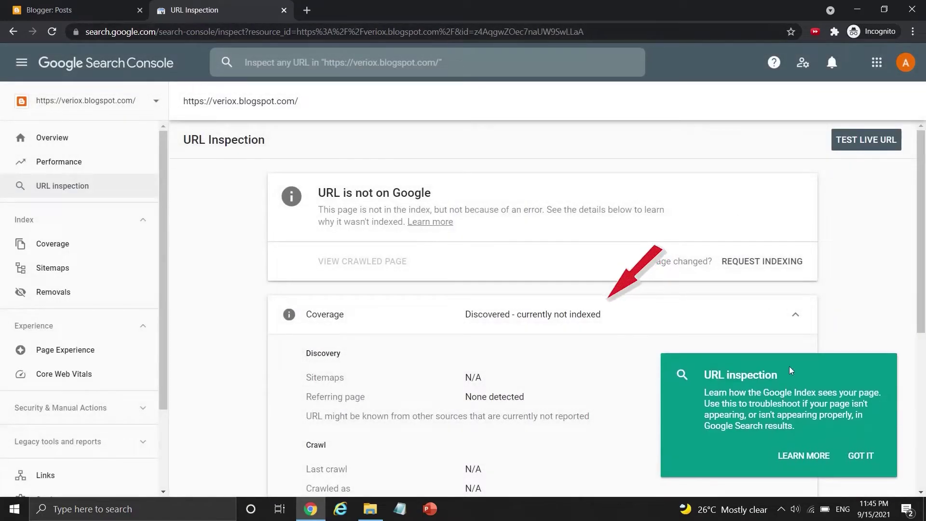
pyautogui.click(858, 456)
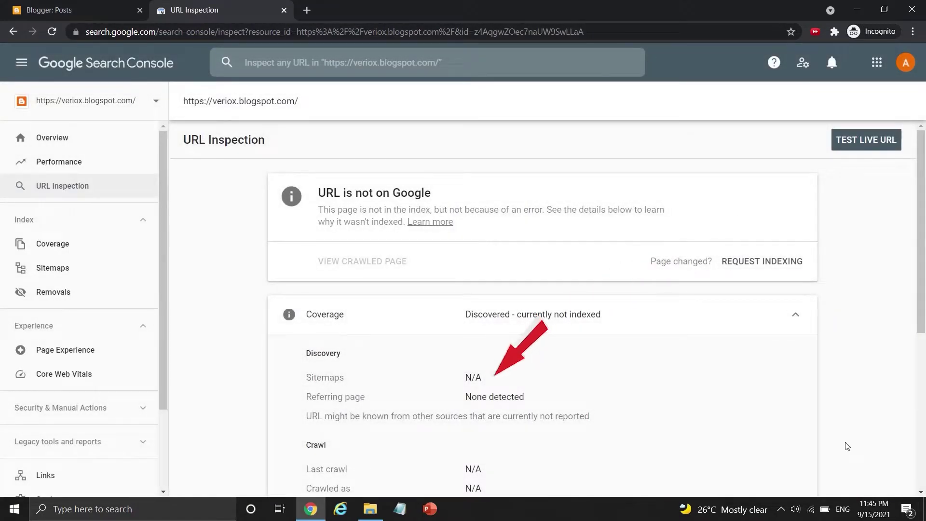
pyautogui.click(763, 269)
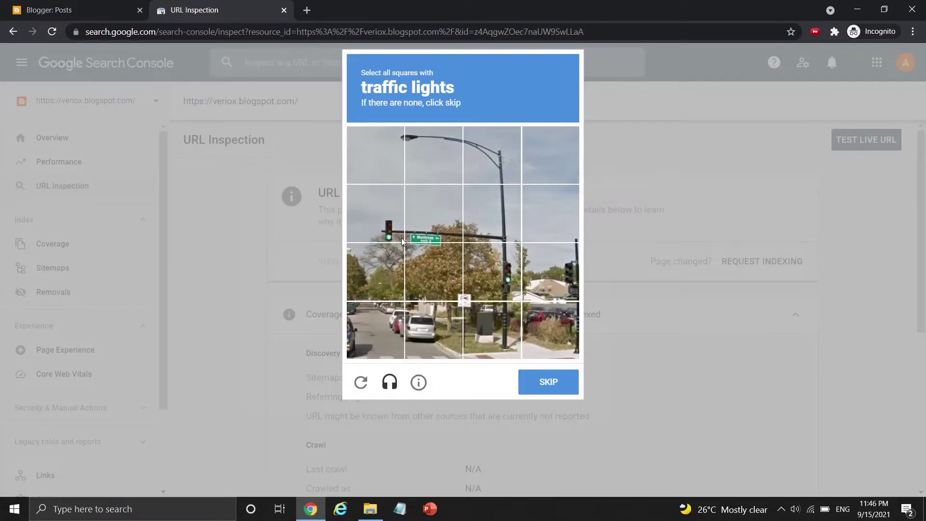
pyautogui.click(546, 381)
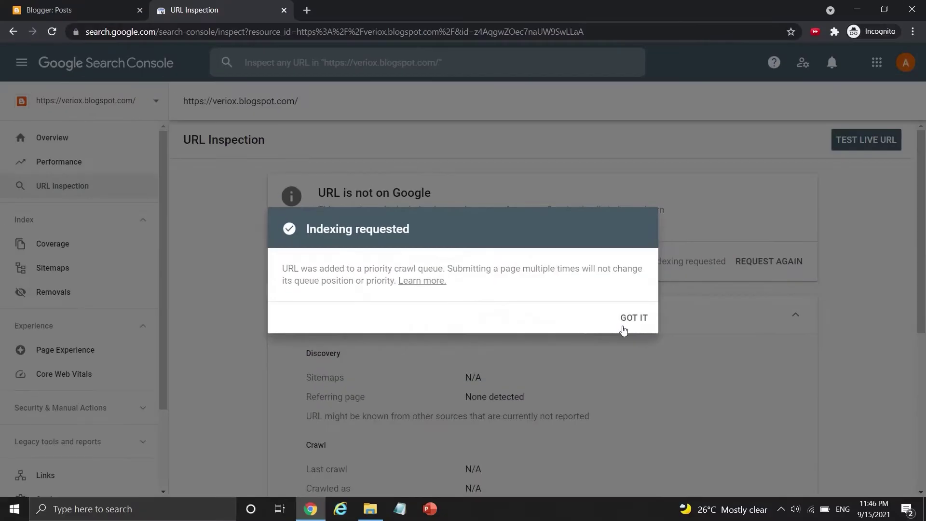
pyautogui.click(714, 348)
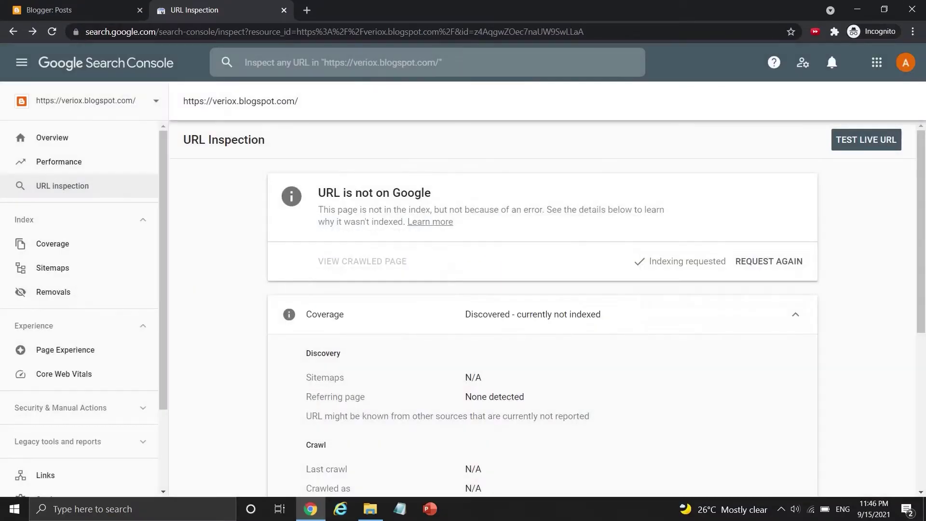
# Step: Inspect the soa-exam-p-1.html post URL and request indexing, completing the motorcycle reCAPTCHA
pyautogui.click(381, 68)
pyautogui.hotkey('ctrl', 'v')
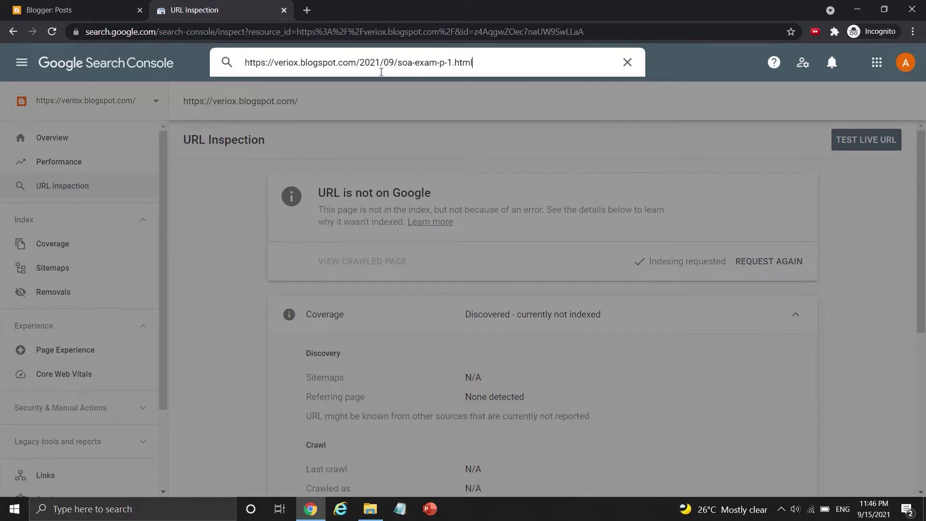
pyautogui.press('Return')
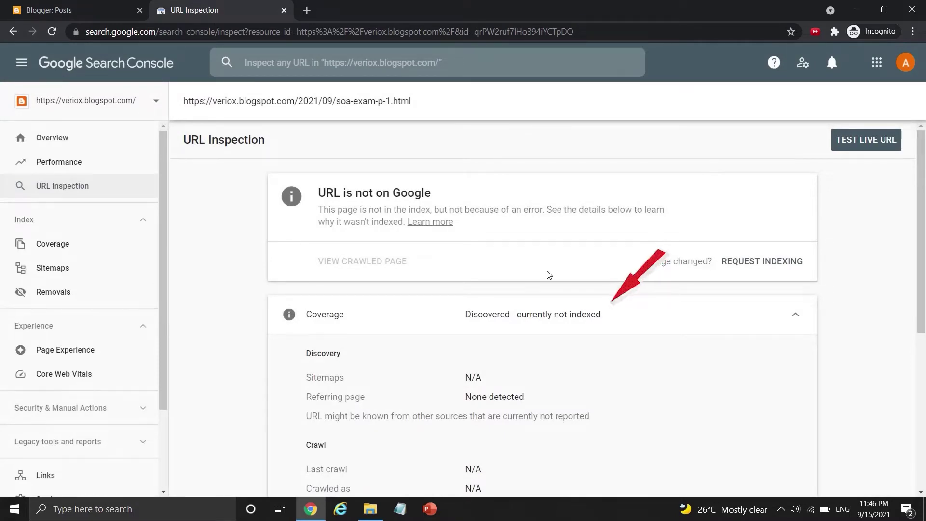
pyautogui.click(753, 267)
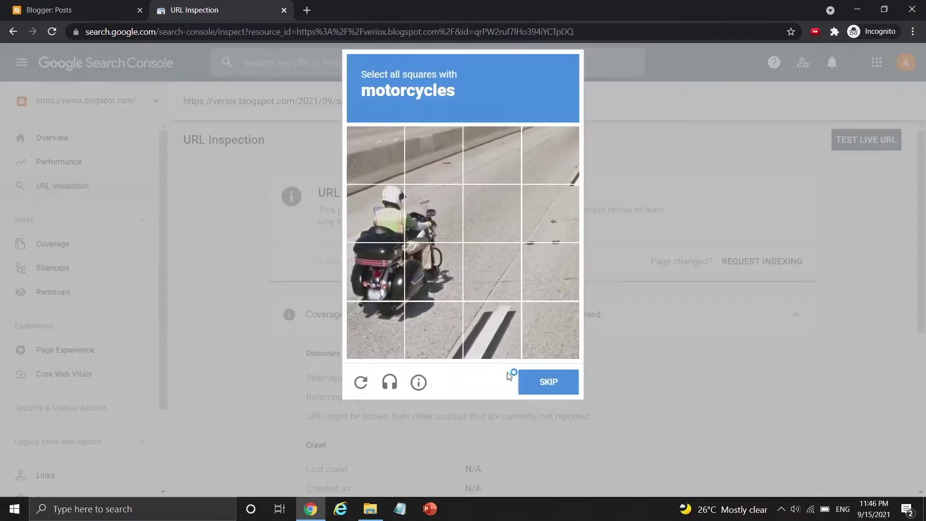
pyautogui.click(374, 216)
pyautogui.click(375, 270)
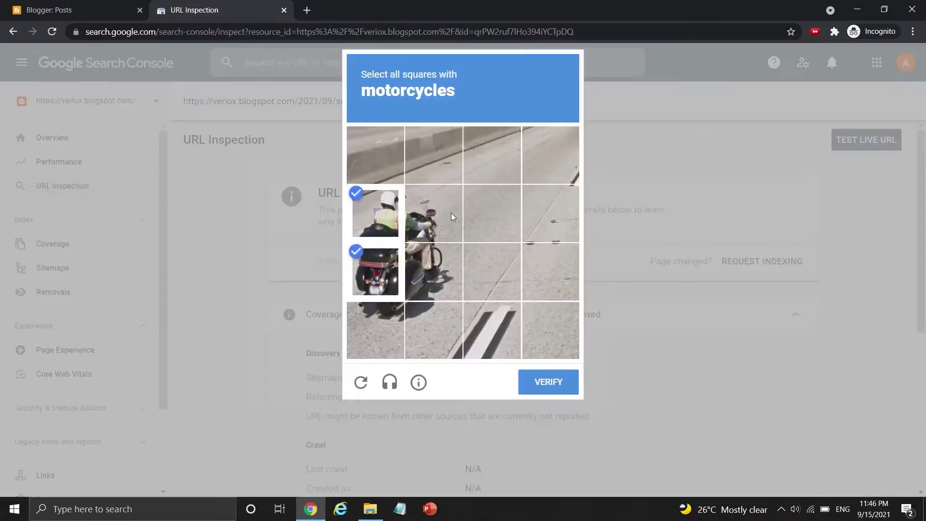
pyautogui.click(549, 380)
pyautogui.click(633, 316)
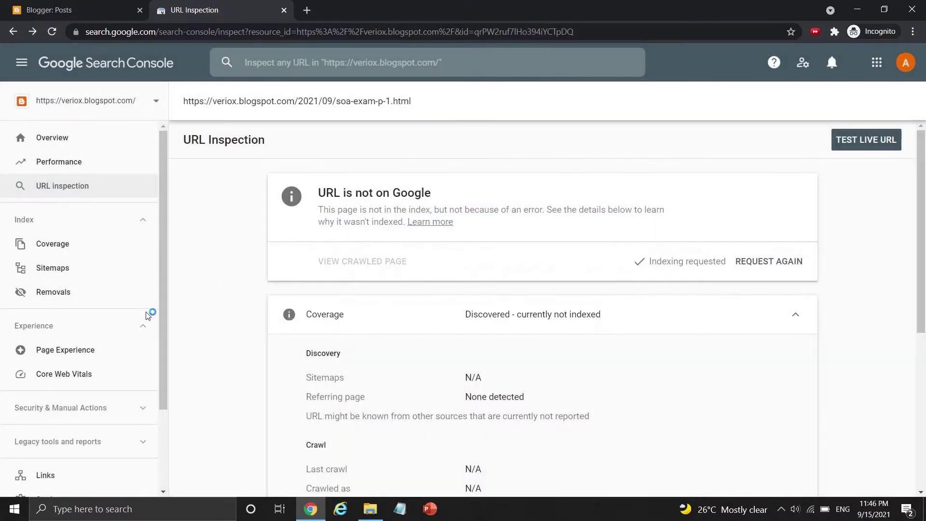
# Step: Submit sitemap.xml in the Sitemaps report
pyautogui.click(85, 278)
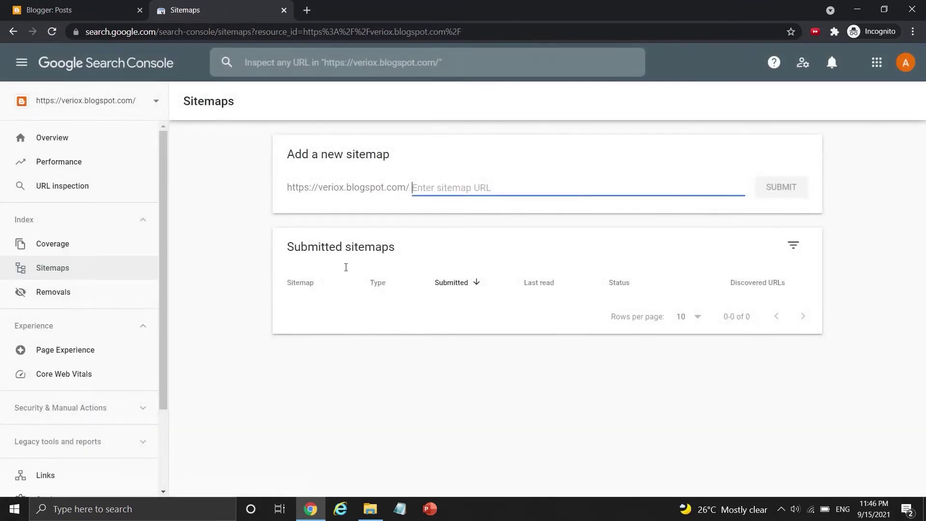
pyautogui.write('sitemap.xml')
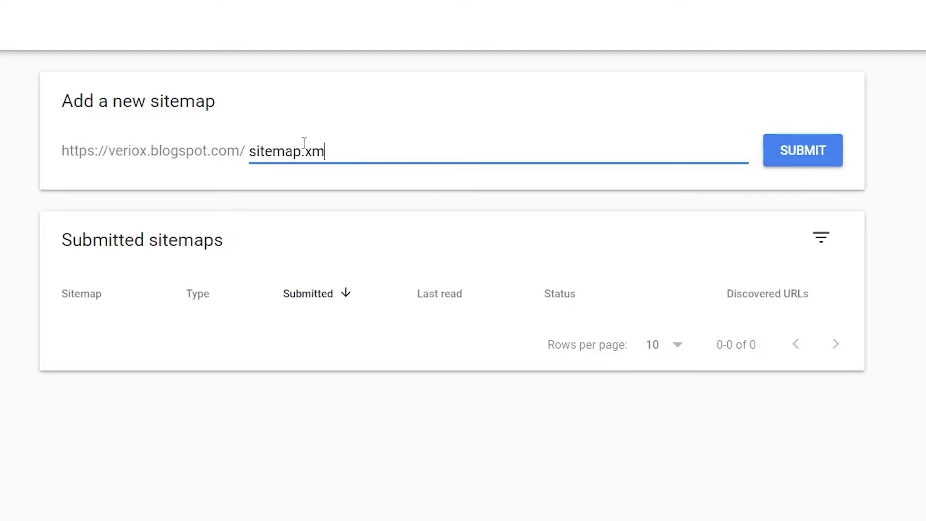
pyautogui.click(814, 164)
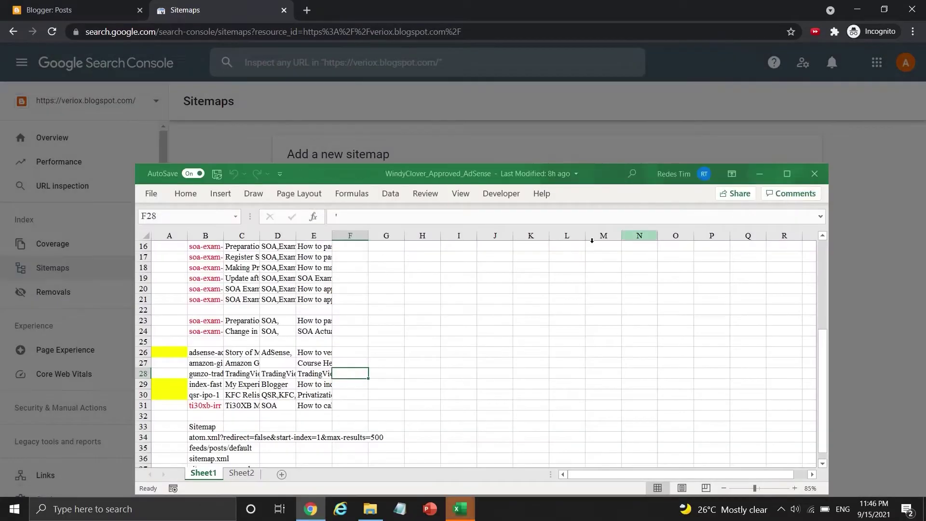
# Step: Snap the browser and Excel side by side and dismiss the sitemap success dialog
pyautogui.moveTo(752, 180); pyautogui.dragTo(925, 169)
pyautogui.click(128, 175)
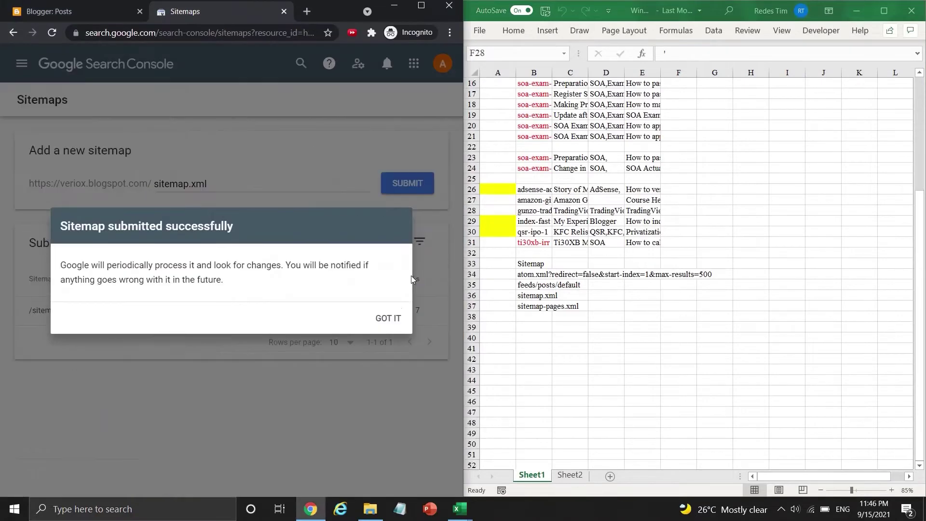
pyautogui.click(396, 317)
pyautogui.click(460, 310)
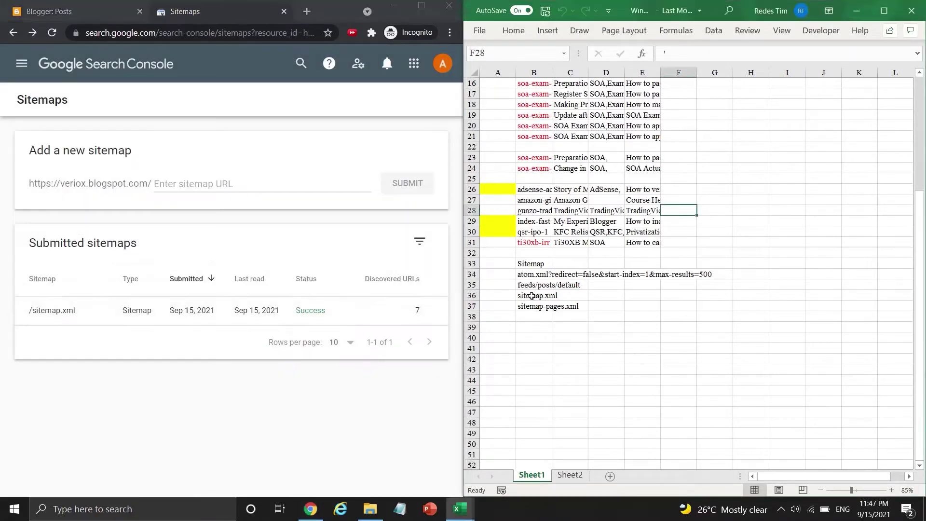
# Step: Select cell B37 holding the sitemap-pages.xml entry in Excel
pyautogui.click(530, 306)
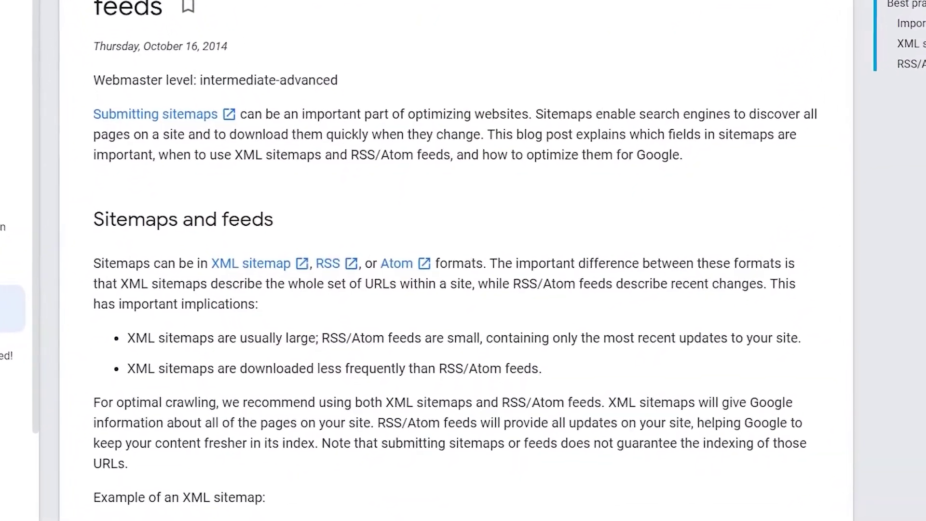
# Step: Scroll the Search Central article down to the XML sitemap example
pyautogui.scroll(-3, 463, 260)
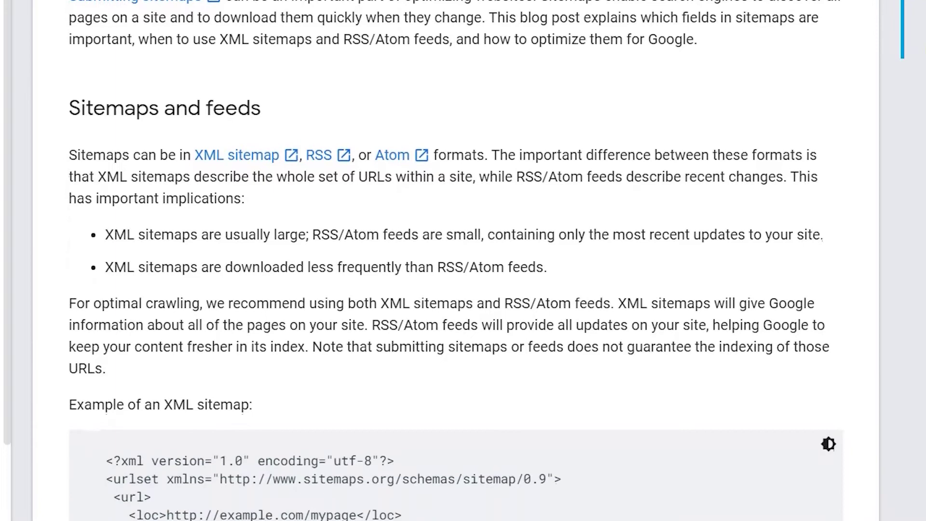
pyautogui.scroll(-1, 463, 261)
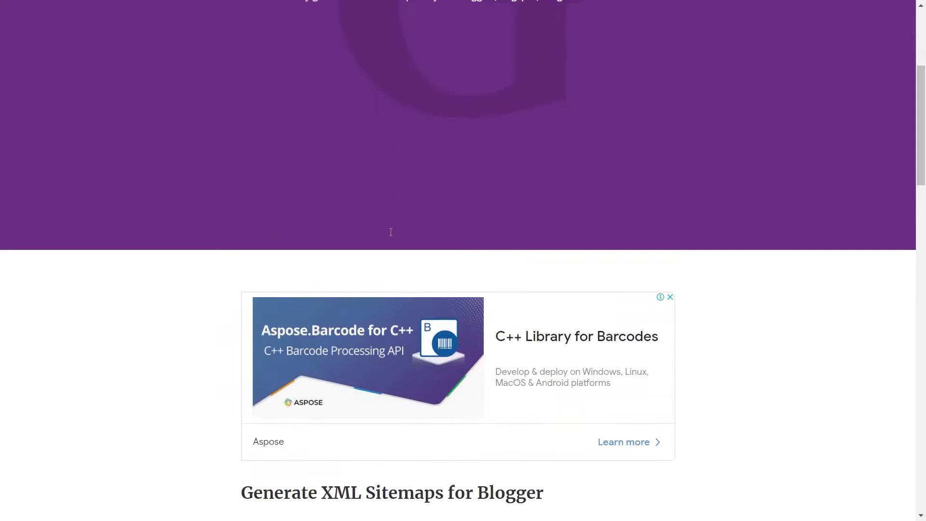
pyautogui.moveTo(347, 279); pyautogui.dragTo(248, 266)
pyautogui.hotkey('ctrl', 'v')
pyautogui.click(525, 280)
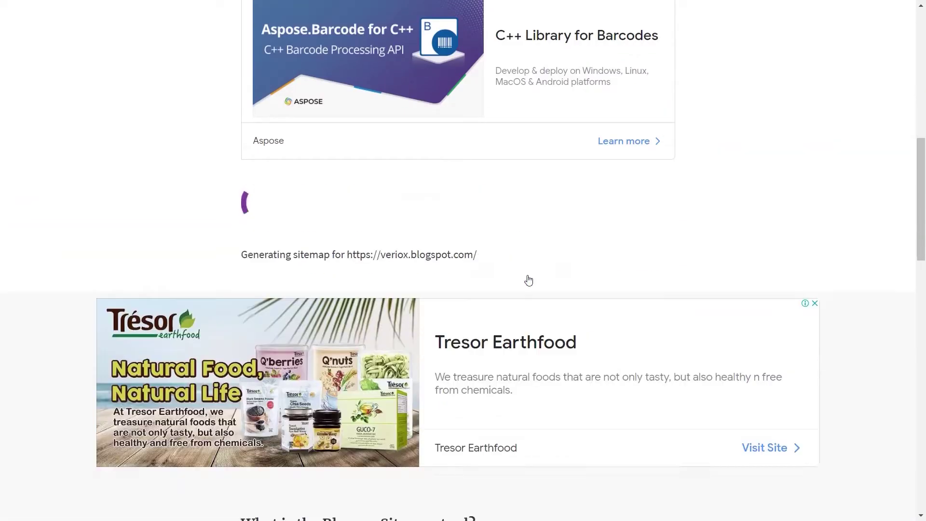
pyautogui.scroll(-1, 483, 289)
pyautogui.hscroll(1, 400, 313)
pyautogui.hscroll(-1, 420, 346)
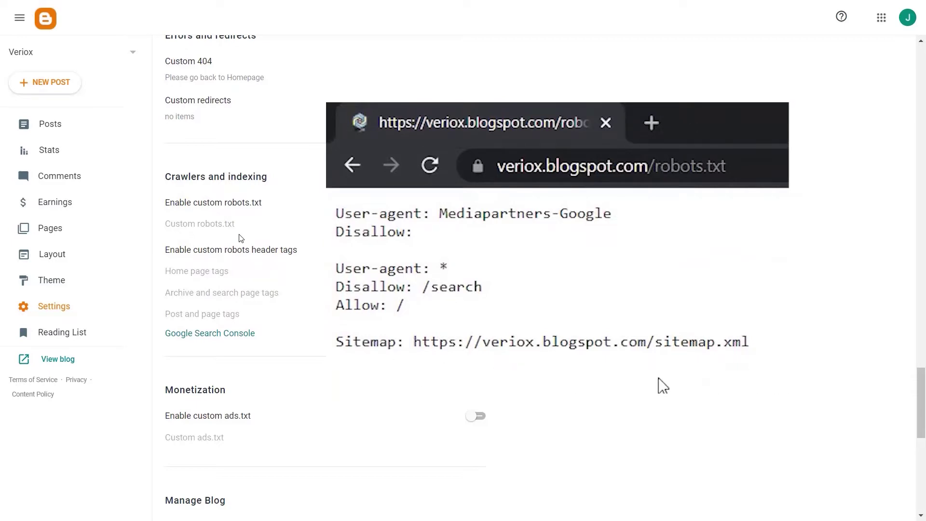
# Step: Submit sitemap-pages.xml as a new sitemap, copied from Excel
pyautogui.hotkey('ctrl', 'c')
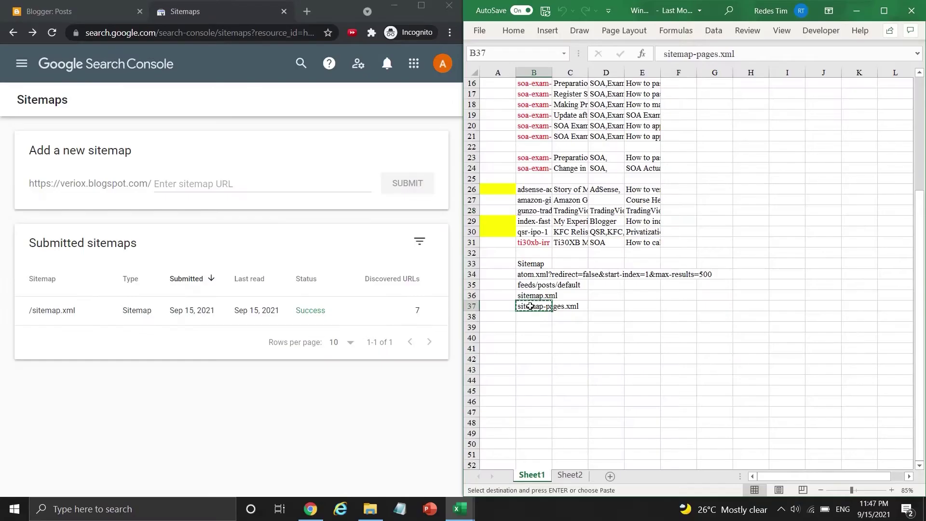
pyautogui.click(246, 185)
pyautogui.hotkey('ctrl', 'v')
pyautogui.click(398, 186)
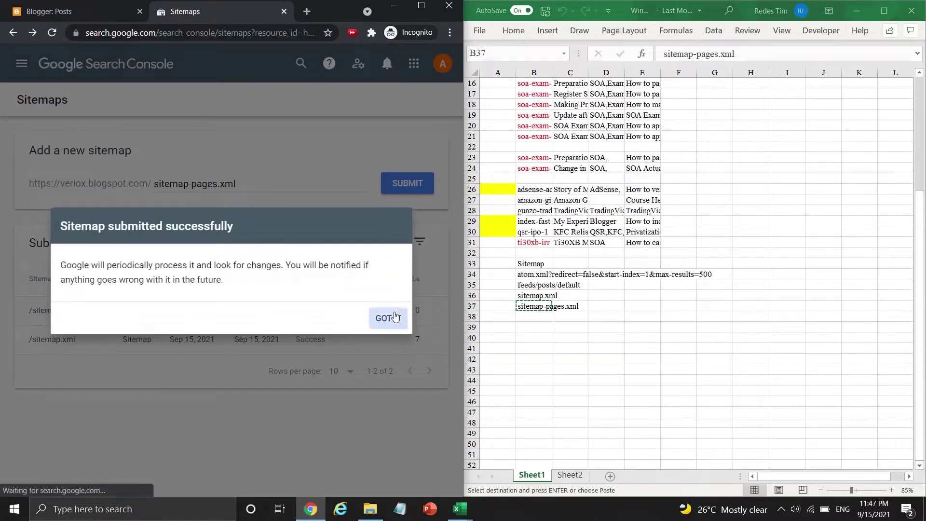
pyautogui.click(394, 316)
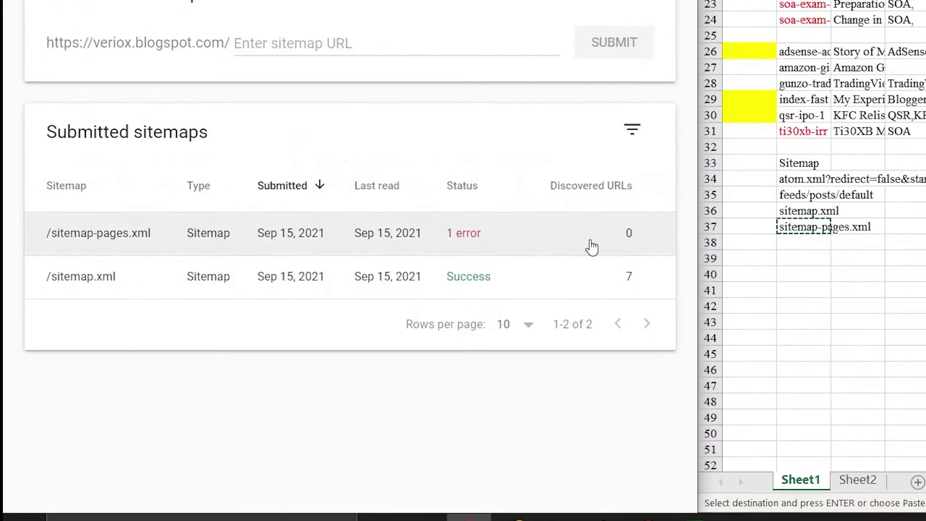
# Step: Submit feeds/posts/default as a sitemap, copied from the spreadsheet
pyautogui.click(531, 285)
pyautogui.hotkey('ctrl', 'c')
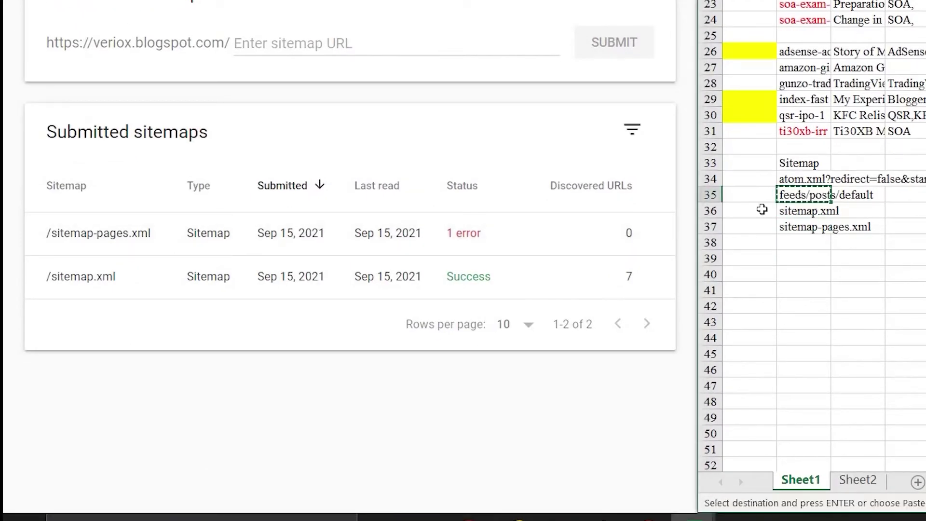
pyautogui.click(341, 41)
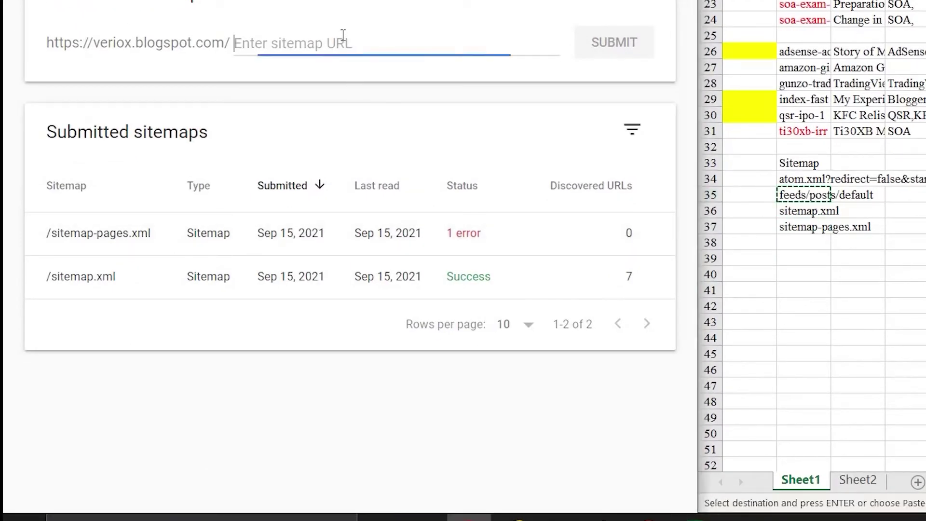
pyautogui.hotkey('ctrl', 'v')
pyautogui.click(627, 39)
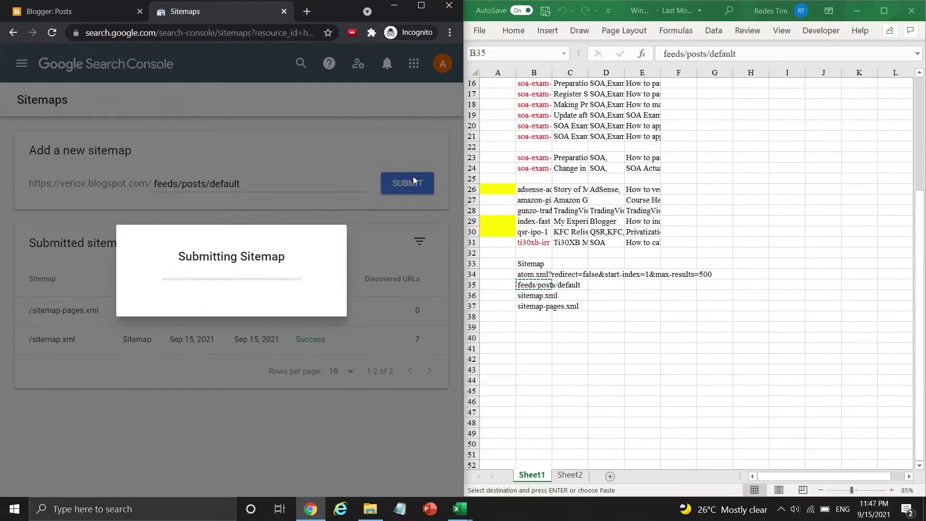
pyautogui.click(397, 317)
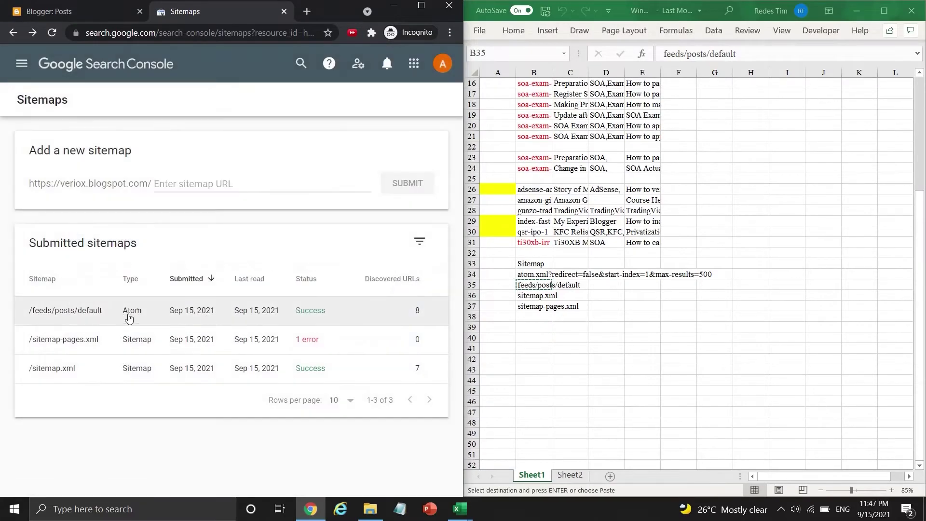
# Step: Submit the atom.xml feed path as a sitemap
pyautogui.click(533, 275)
pyautogui.hotkey('ctrl', 'c')
pyautogui.click(226, 184)
pyautogui.hotkey('ctrl', 'v')
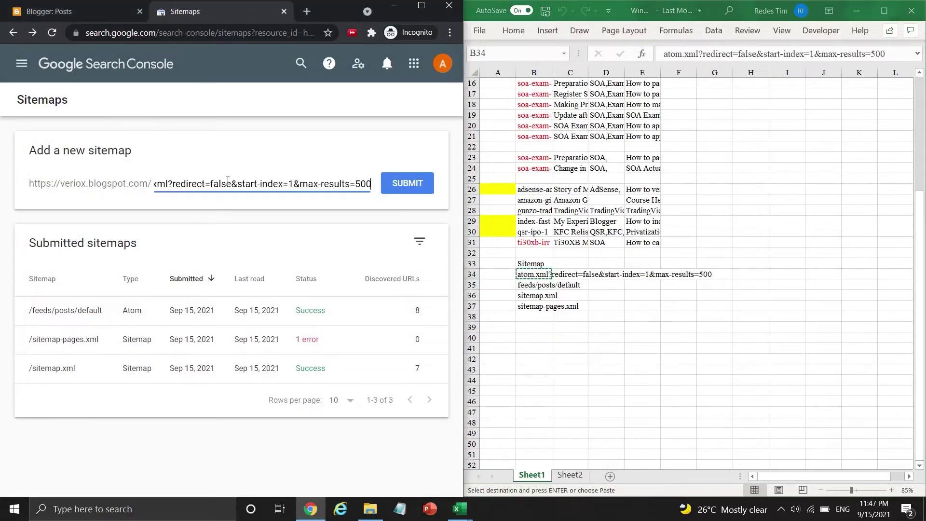
pyautogui.click(403, 186)
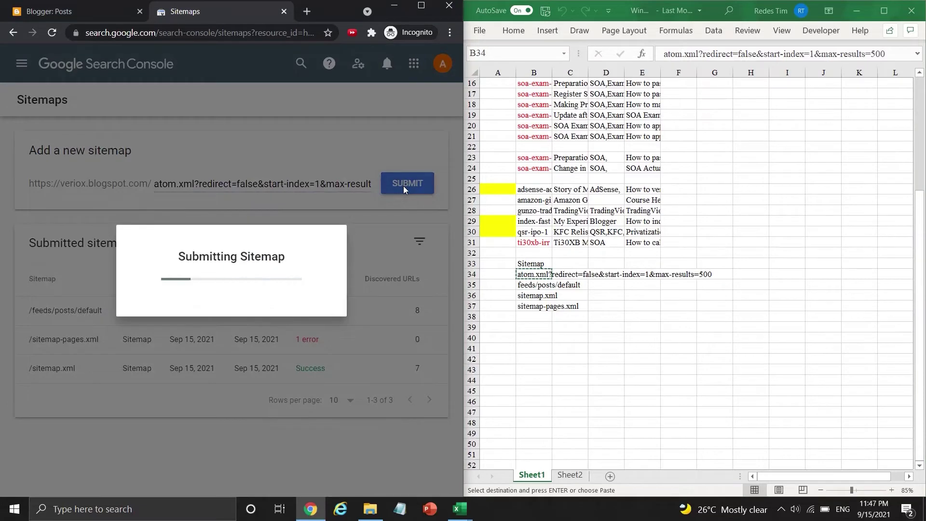
pyautogui.click(398, 319)
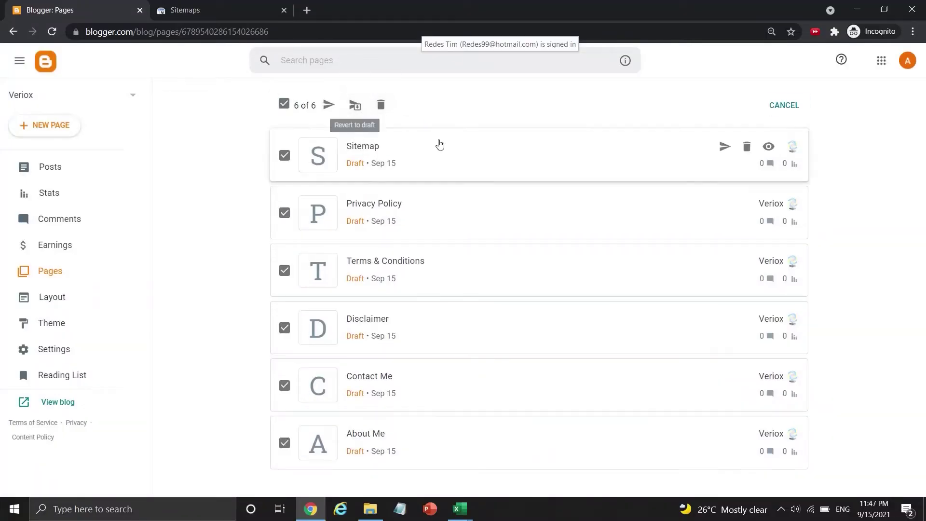
# Step: Publish all six draft pages and add About Me to the Page List gadget
pyautogui.click(329, 105)
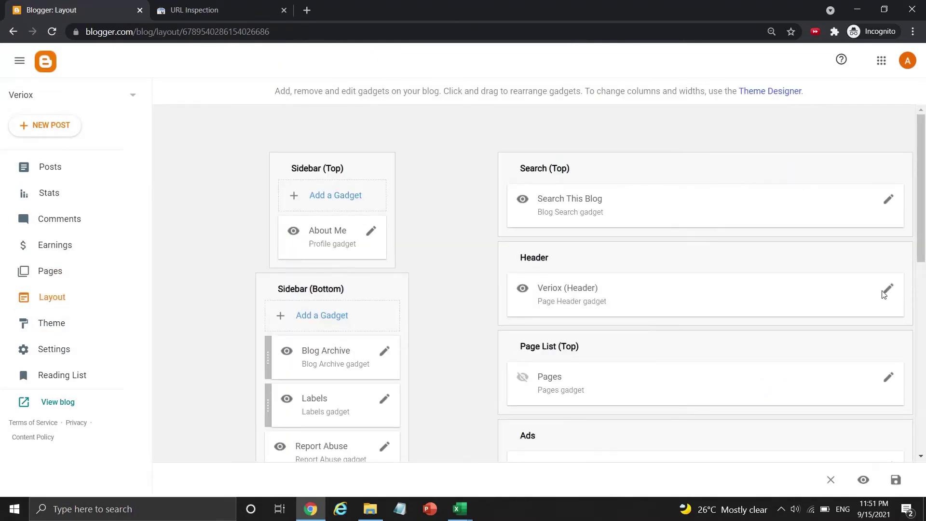
pyautogui.click(895, 380)
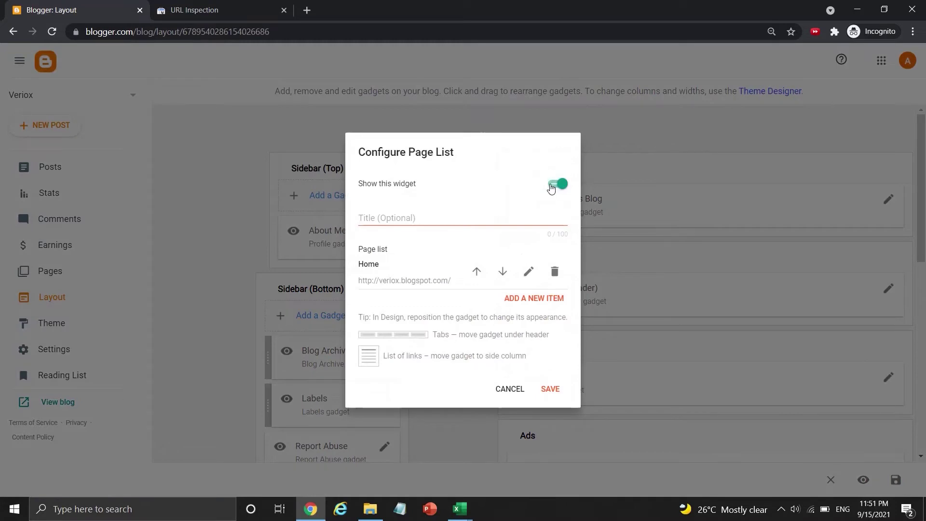
pyautogui.click(532, 299)
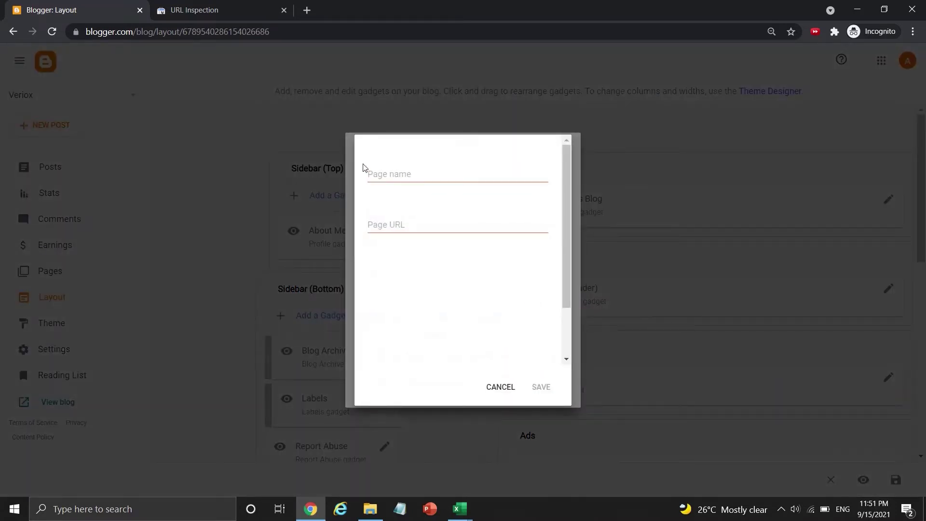
pyautogui.click(412, 179)
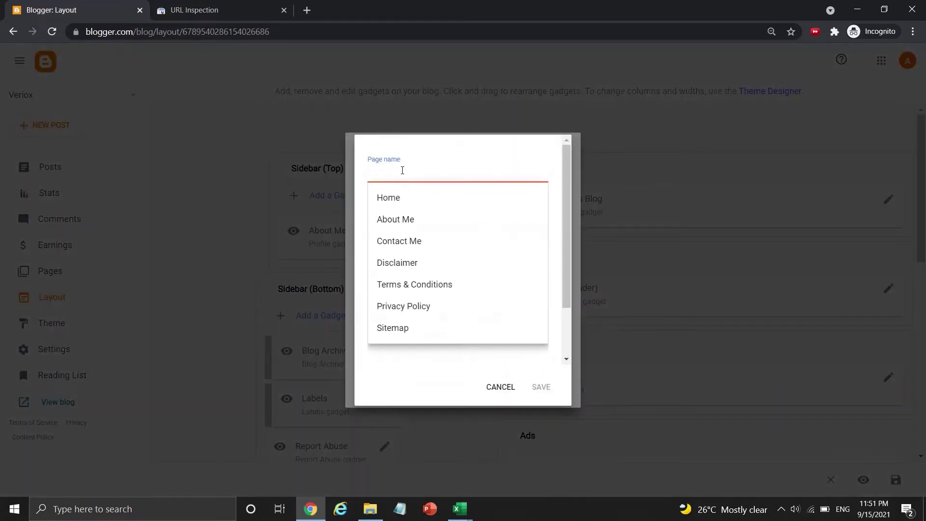
pyautogui.click(388, 221)
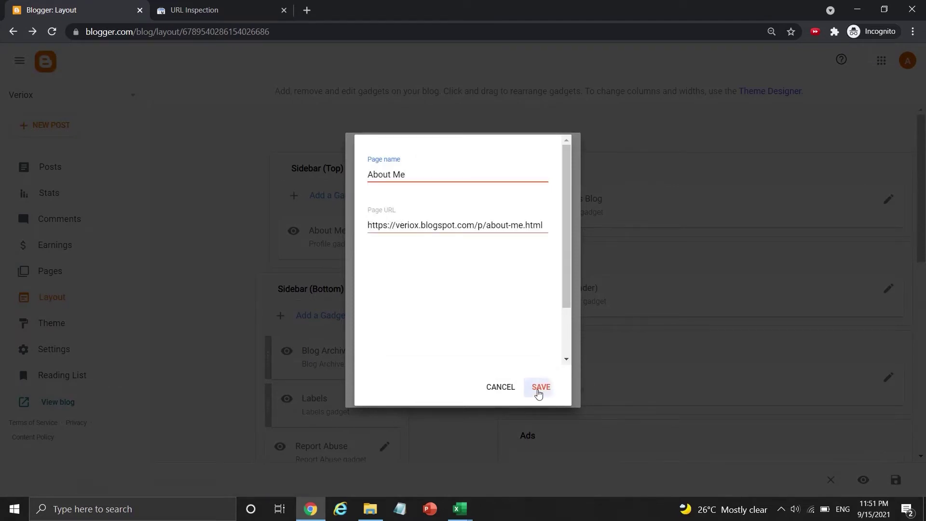
pyautogui.click(539, 388)
# Step: Add Contact Me and Disclaimer as items in the page list
pyautogui.click(553, 321)
pyautogui.click(412, 179)
pyautogui.click(388, 241)
pyautogui.click(540, 386)
pyautogui.click(552, 366)
pyautogui.click(388, 262)
pyautogui.click(540, 385)
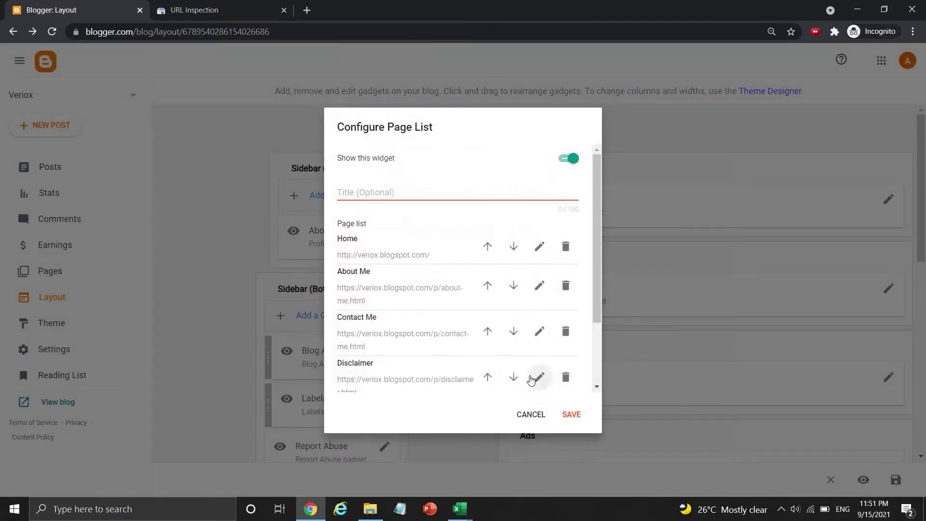
# Step: Add Terms & Conditions and Privacy Policy, then save the Page List gadget
pyautogui.click(545, 370)
pyautogui.click(413, 179)
pyautogui.click(389, 283)
pyautogui.click(535, 384)
pyautogui.click(545, 370)
pyautogui.click(389, 262)
pyautogui.click(535, 385)
pyautogui.click(571, 414)
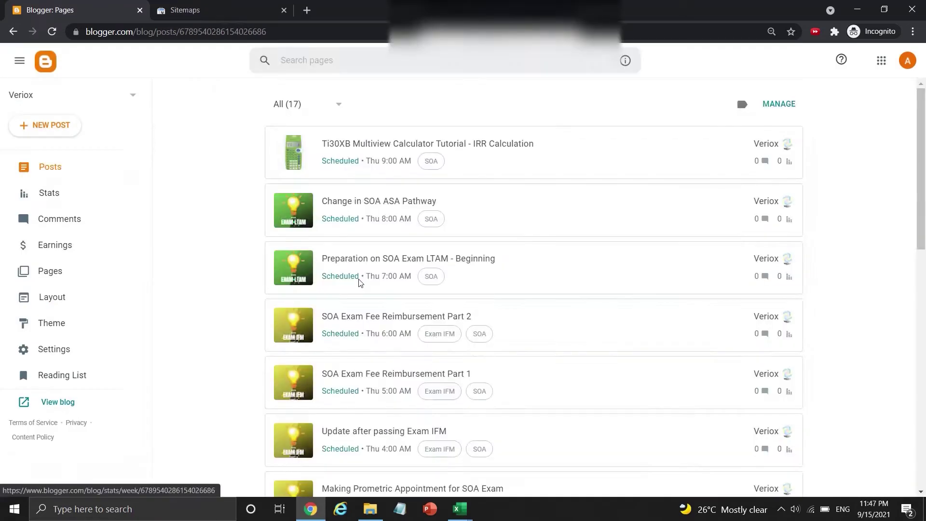
# Step: Copy the What are SOA and its Exam P? post link and inspect it in Search Console
pyautogui.scroll(-10, 502, 354)
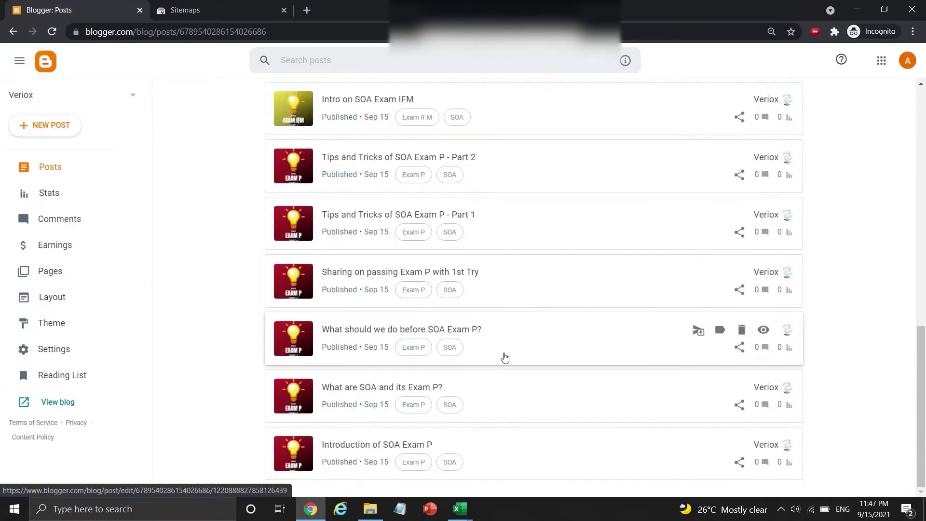
pyautogui.rightClick(767, 388)
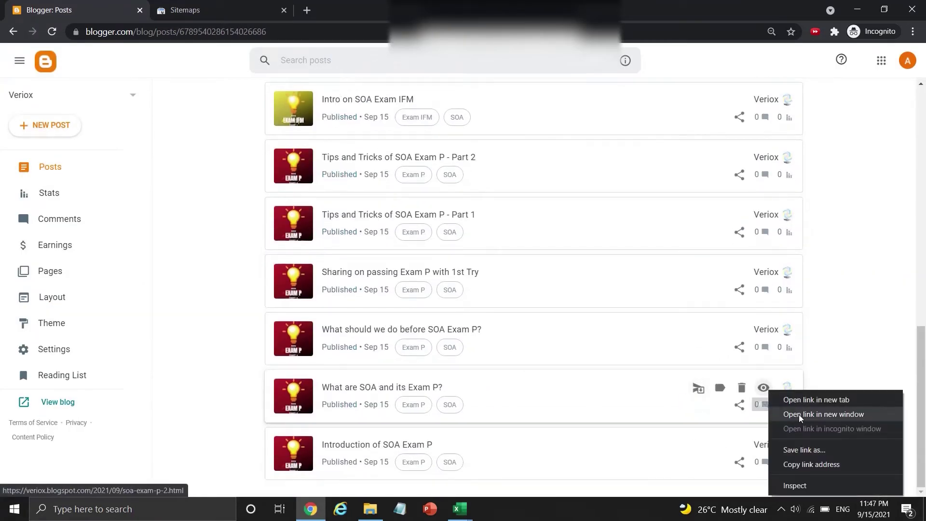
pyautogui.click(811, 464)
pyautogui.click(185, 9)
pyautogui.click(340, 61)
pyautogui.hotkey('ctrl', 'v')
pyautogui.press('Return')
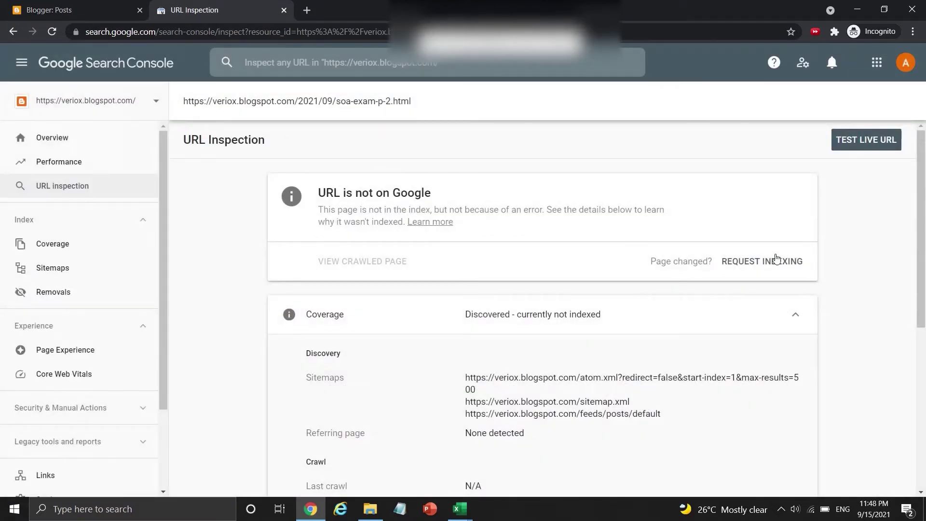
# Step: Request indexing for soa-exam-p-2.html, solving the traffic-light reCAPTCHA
pyautogui.click(775, 259)
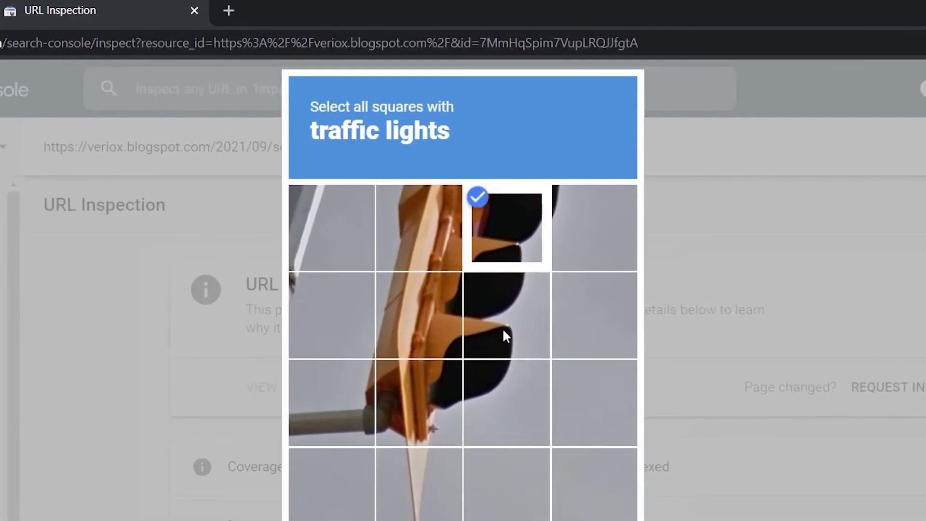
pyautogui.click(455, 176)
pyautogui.click(455, 242)
pyautogui.click(515, 242)
pyautogui.click(455, 310)
pyautogui.click(515, 310)
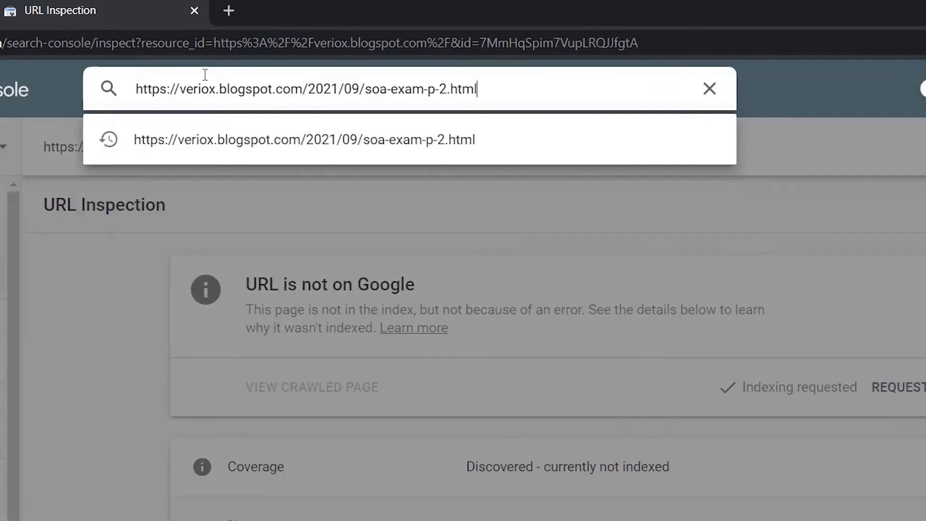
# Step: Change the inspected URL's post number to 3 and inspect it
pyautogui.click(450, 90)
pyautogui.write('3')
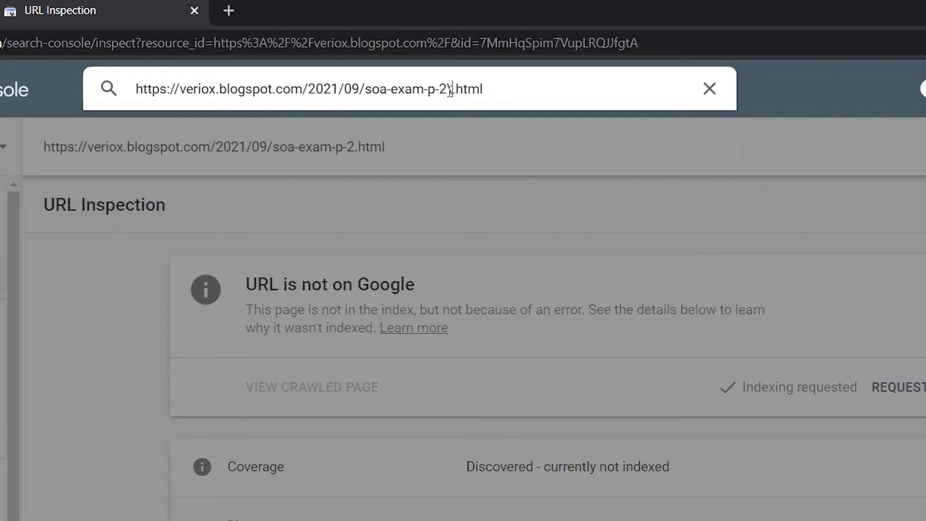
pyautogui.press('Return')
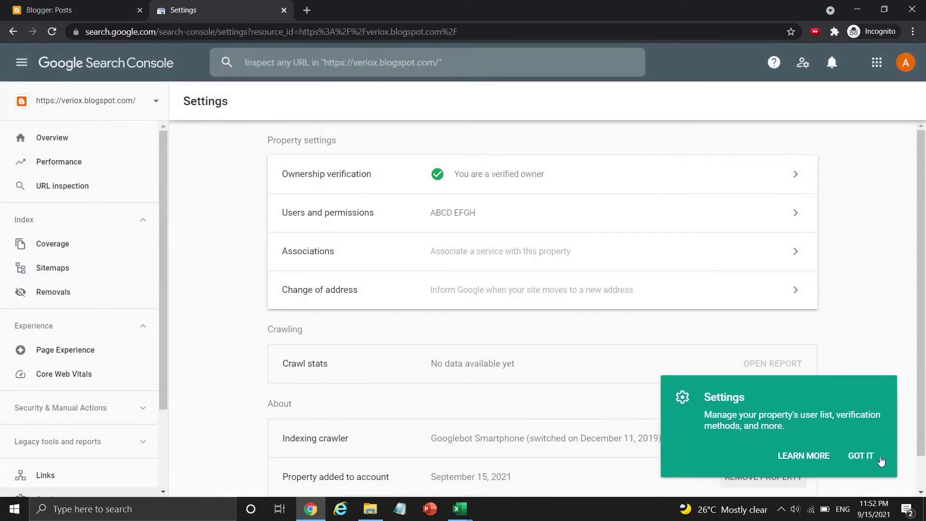
# Step: Under Settings > Associations, associate the blog property with the Veriox Google Analytics property
pyautogui.click(862, 456)
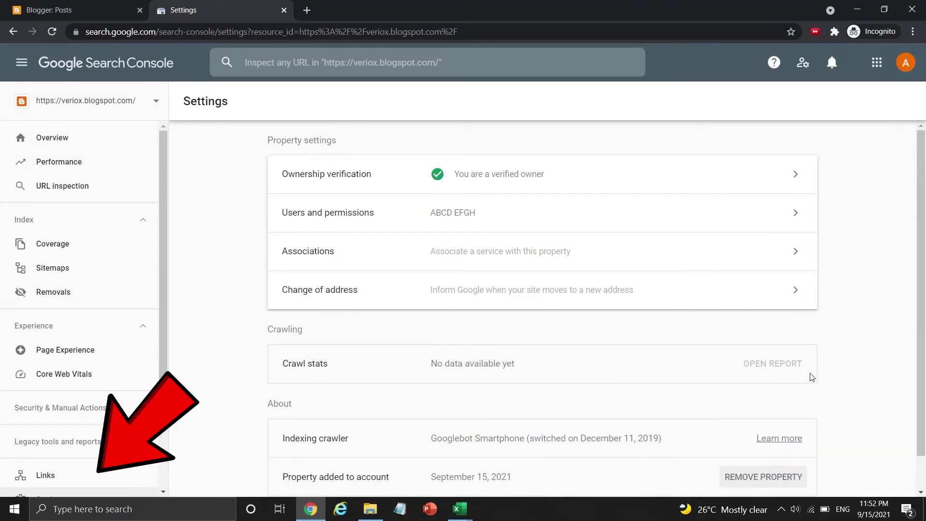
pyautogui.click(774, 251)
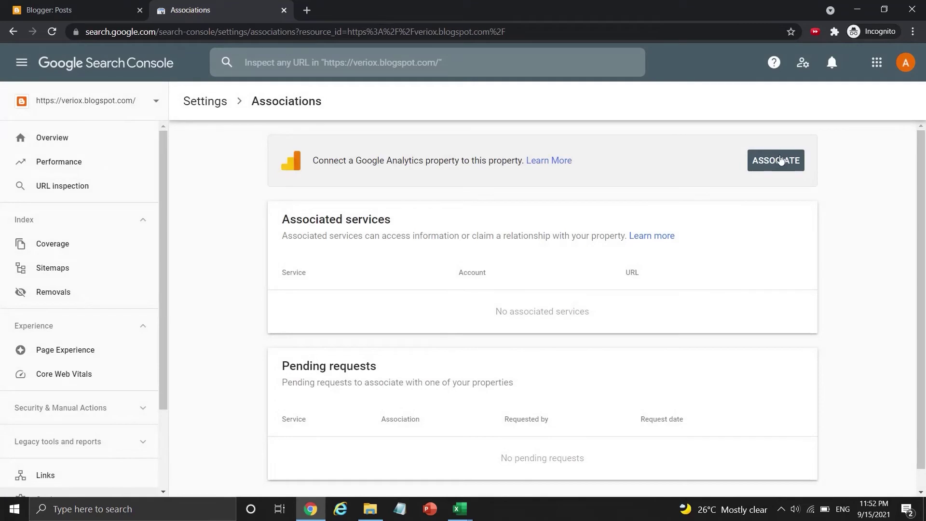
pyautogui.click(779, 161)
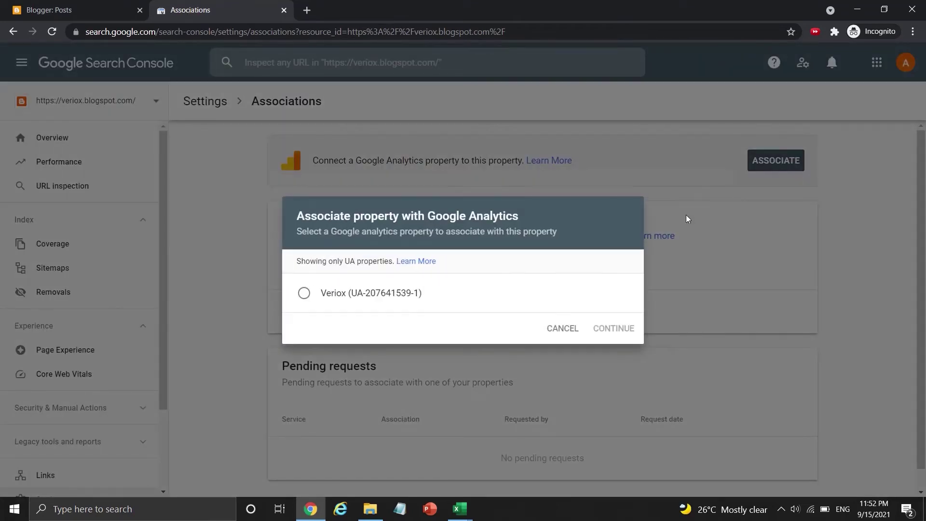
pyautogui.click(368, 295)
pyautogui.click(622, 328)
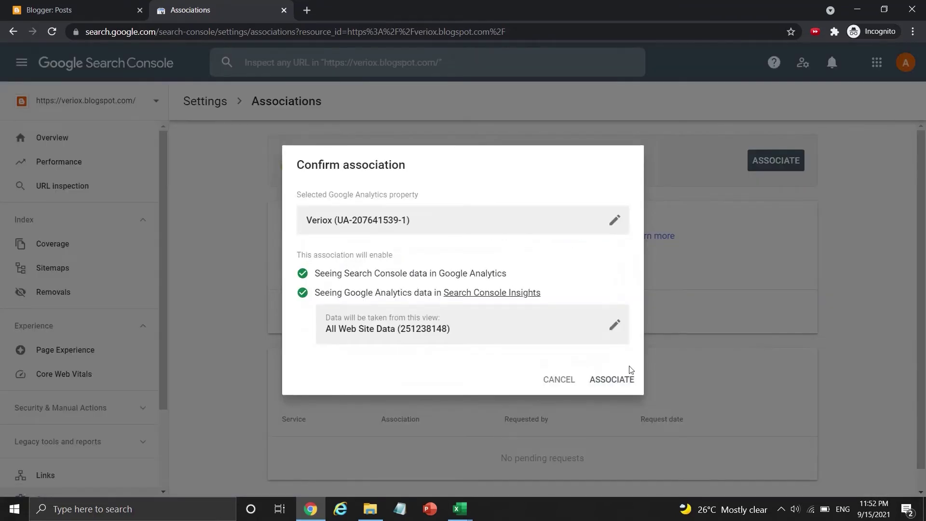
pyautogui.click(628, 377)
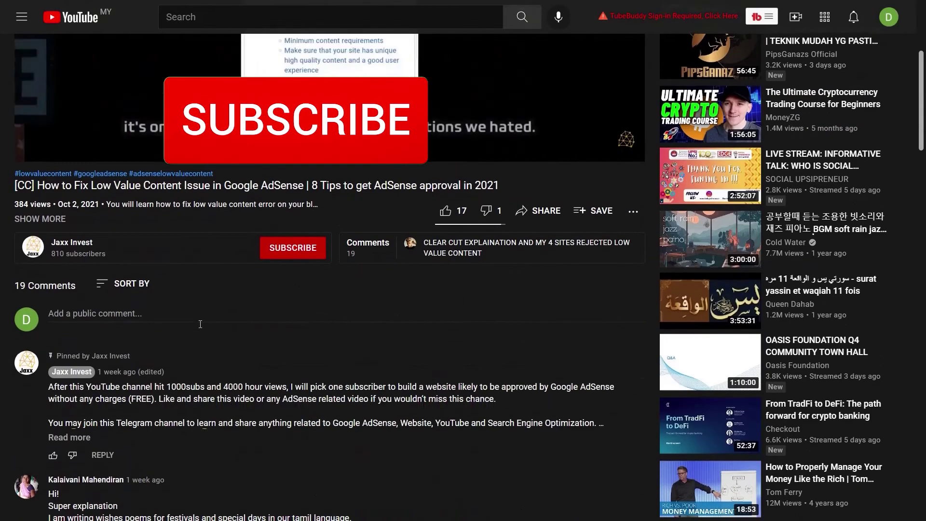
# Step: Post the comment 'I choose D and I want to get Google AdSense approval free' on the video
pyautogui.click(205, 315)
pyautogui.write('I choose D and I want to ')
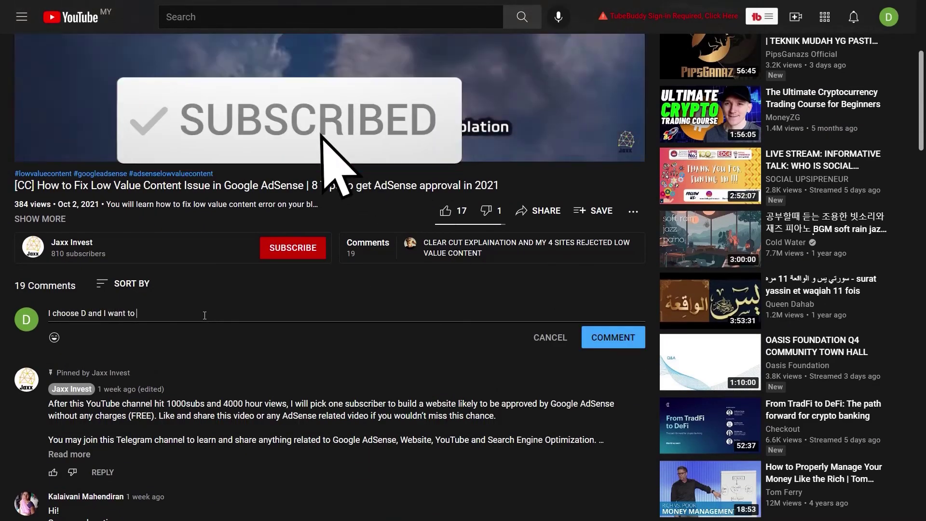
pyautogui.write('get Google AdSense approval free')
pyautogui.click(613, 337)
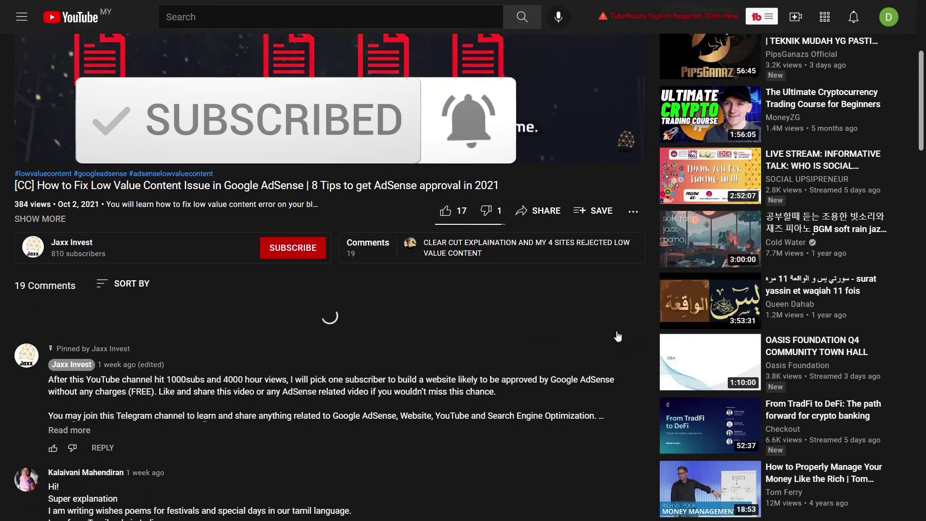
pyautogui.scroll(-4, 616, 333)
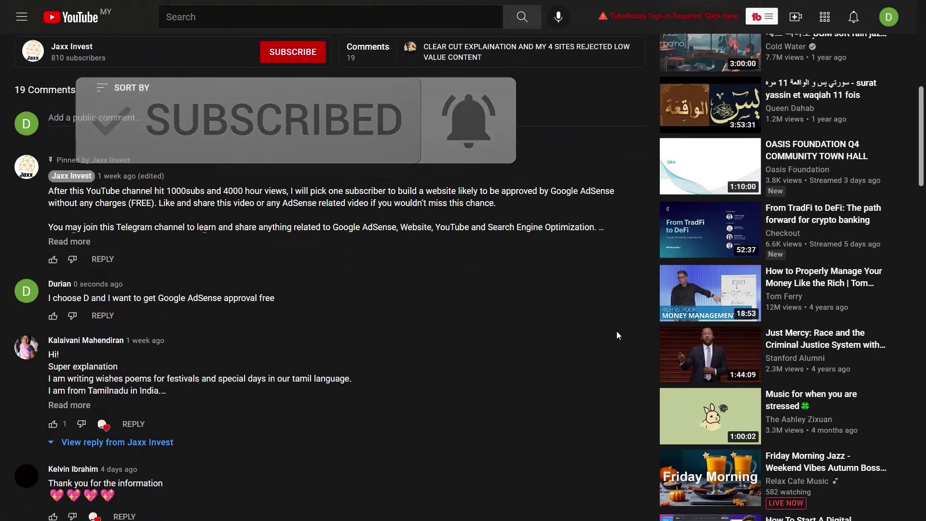